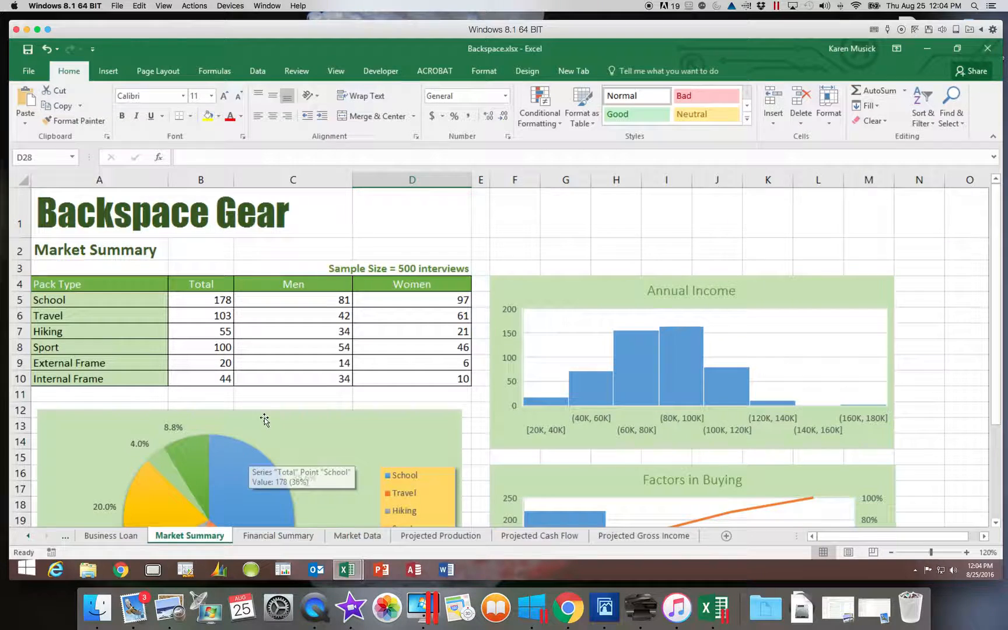
Step: Add Green Data Bar gradient-fill conditional formatting to the Men and Women counts in C5:D10, and deselect the range
{"action": "left_click_drag", "start_coordinate": [290, 300], "coordinate": [376, 376]}
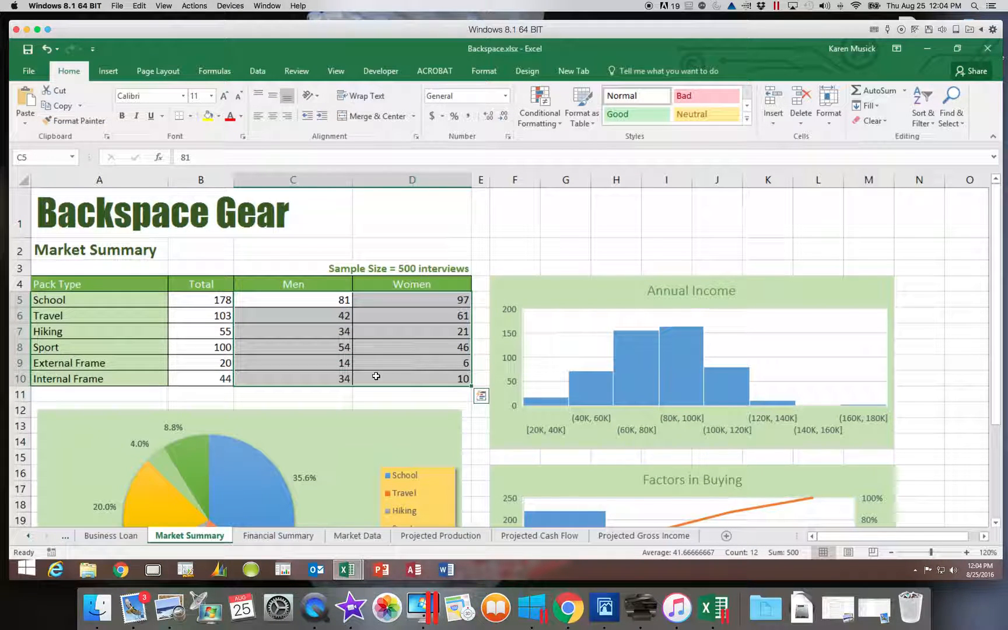
{"action": "left_click", "coordinate": [556, 127]}
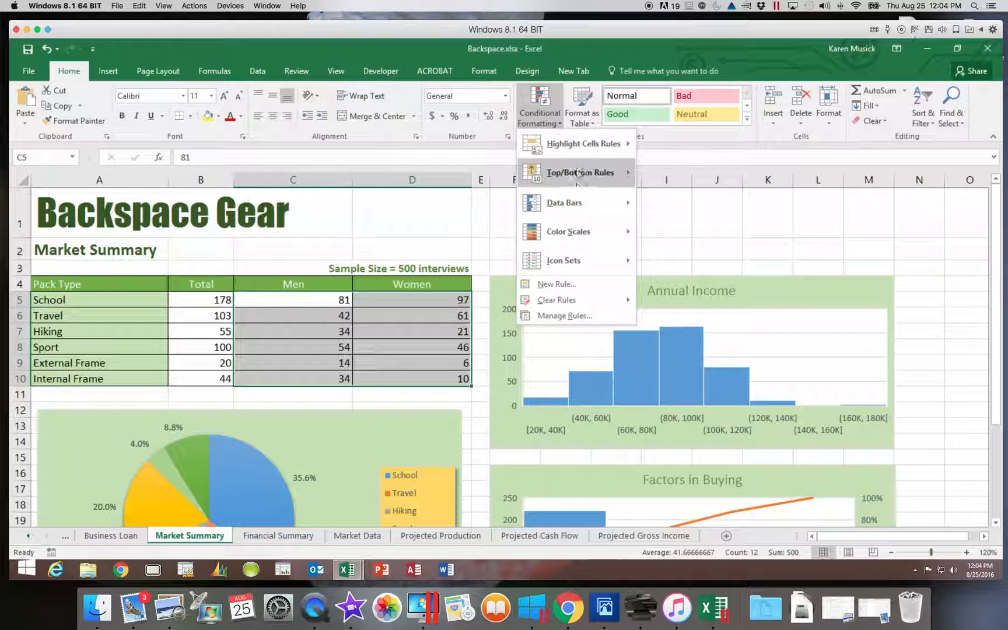
{"action": "mouse_move", "coordinate": [580, 205]}
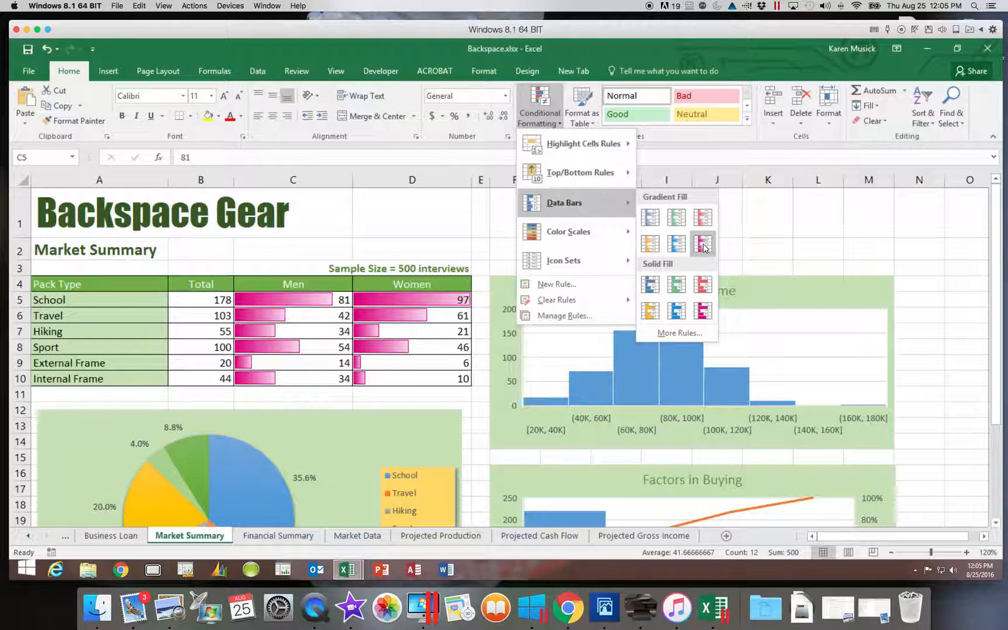
{"action": "left_click", "coordinate": [677, 218]}
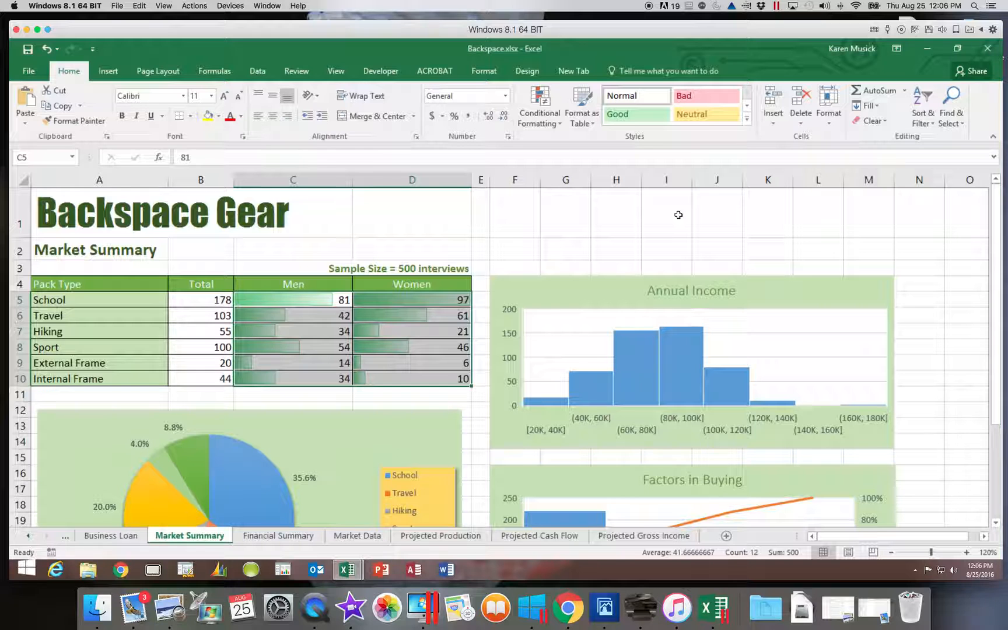
{"action": "scroll", "coordinate": [677, 215], "scroll_direction": "down", "scroll_amount": 1}
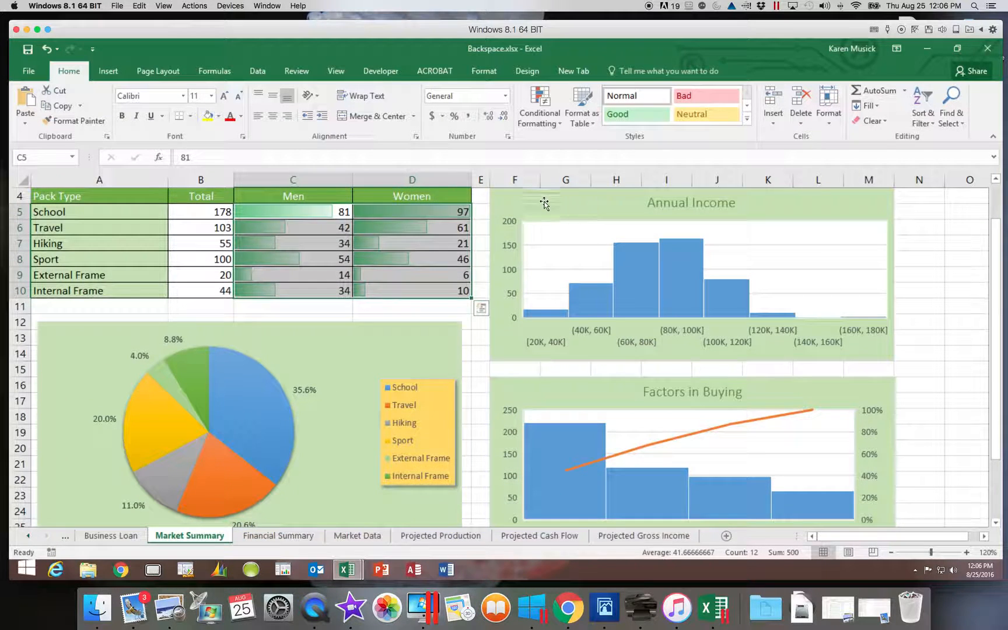
{"action": "left_click_drag", "start_coordinate": [996, 286], "coordinate": [996, 207]}
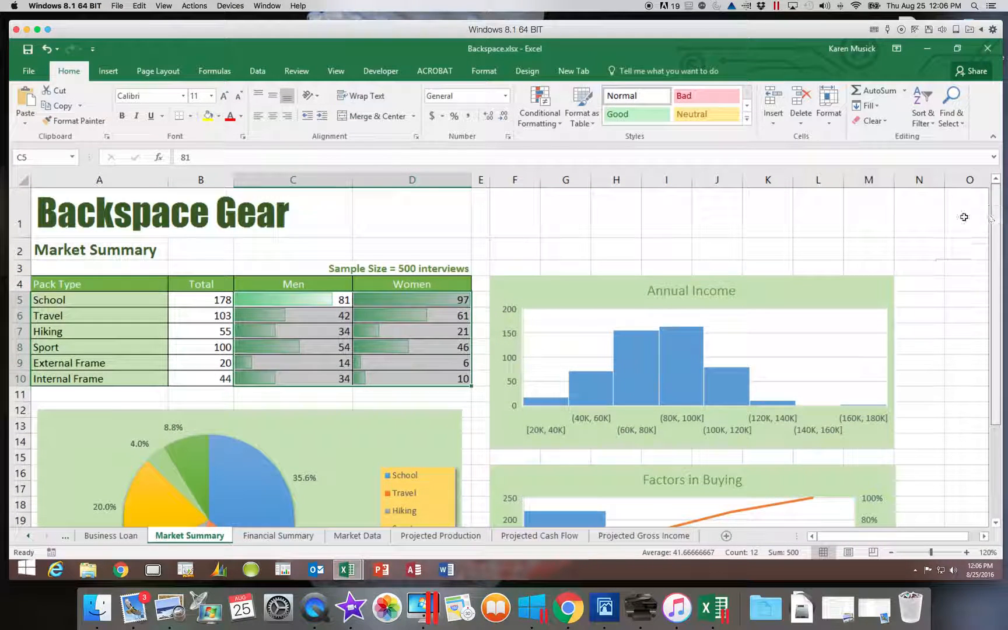
{"action": "left_click", "coordinate": [396, 220]}
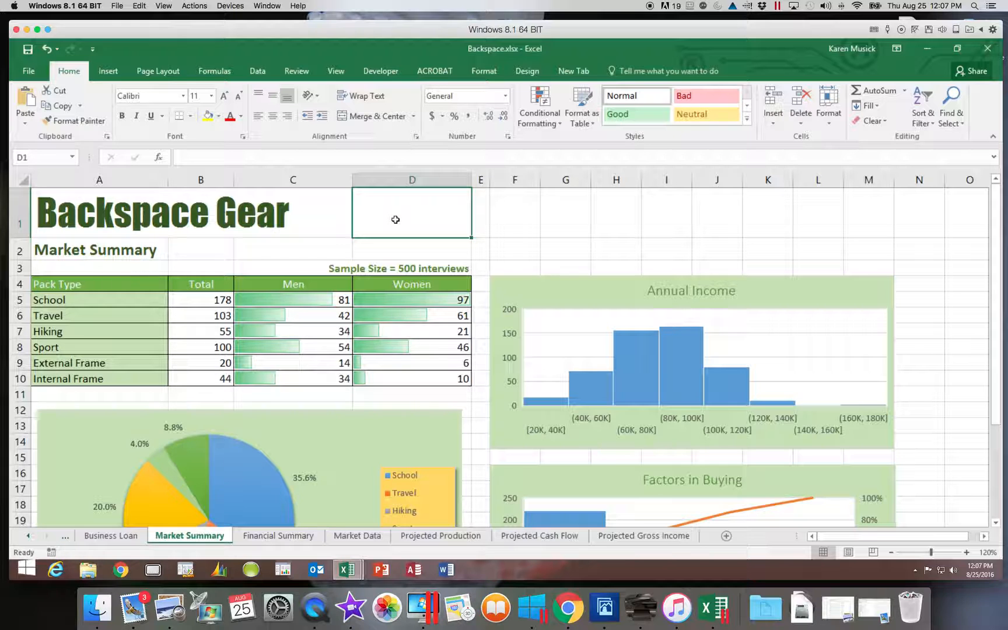
Step: Review the data bar rule applied to the Men and Women counts in the Conditional Formatting Rules Manager
{"action": "left_click_drag", "start_coordinate": [311, 301], "coordinate": [390, 382]}
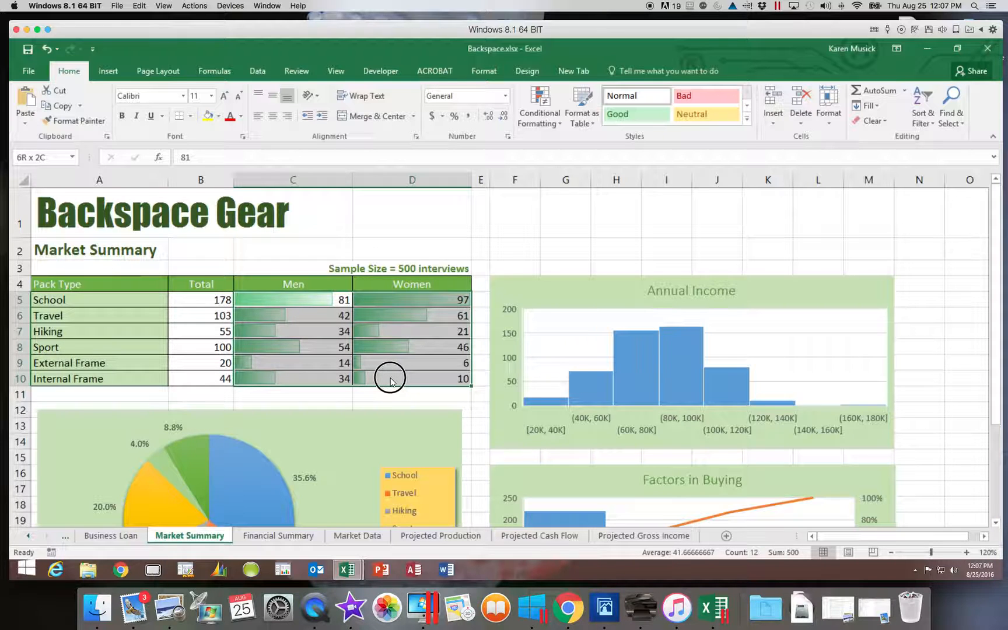
{"action": "left_click_drag", "start_coordinate": [390, 382], "coordinate": [390, 382]}
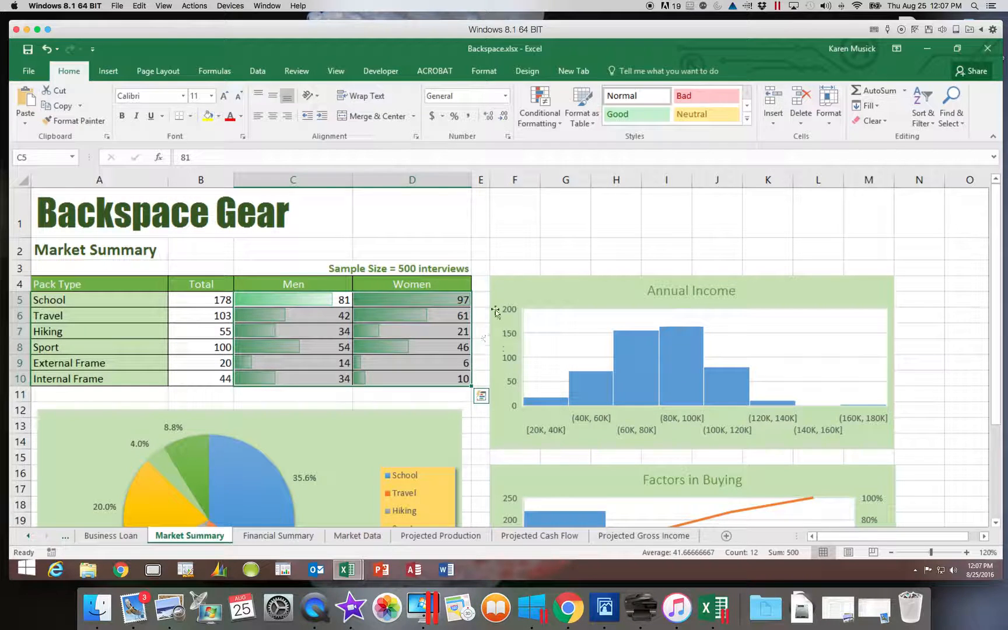
{"action": "left_click", "coordinate": [545, 125]}
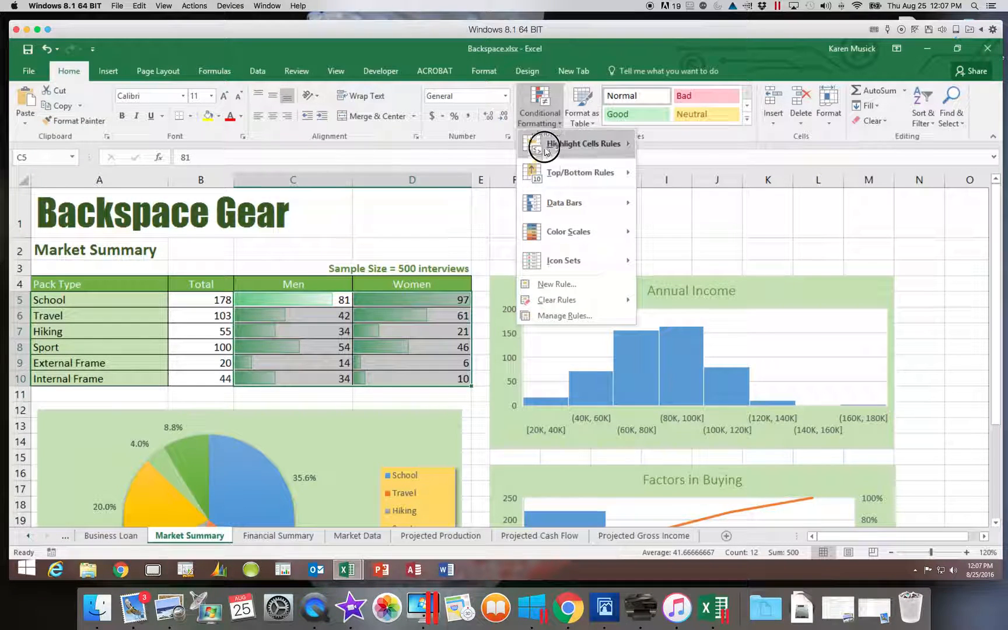
{"action": "left_click", "coordinate": [547, 321]}
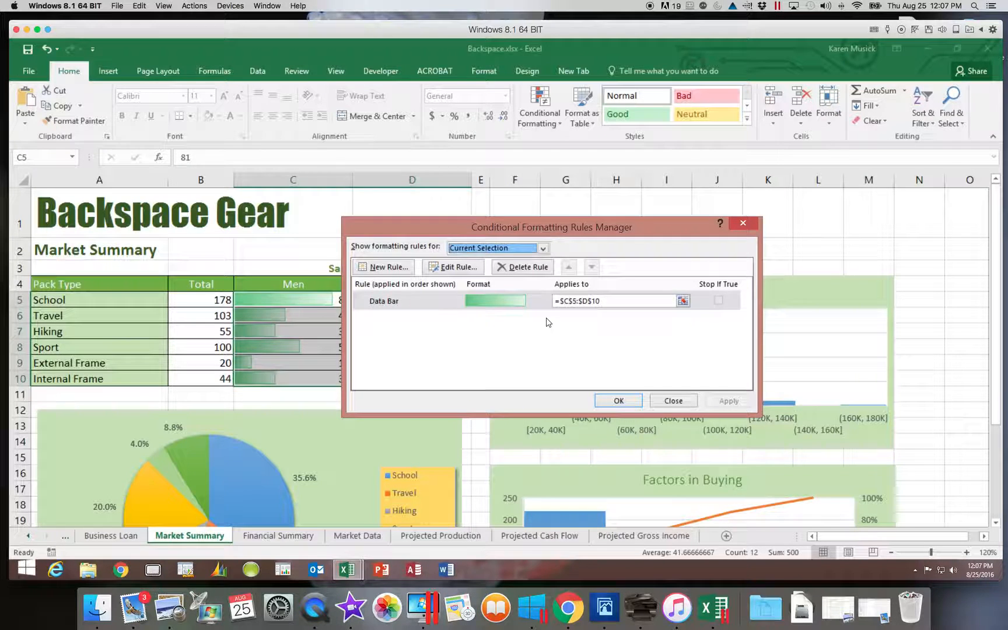
{"action": "left_click", "coordinate": [439, 302]}
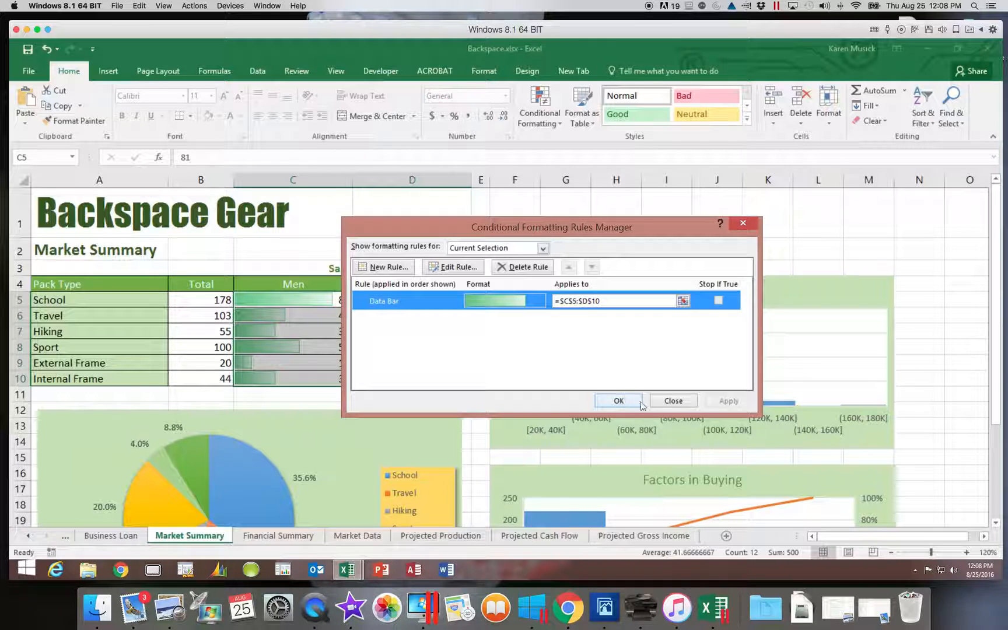
{"action": "left_click", "coordinate": [671, 402]}
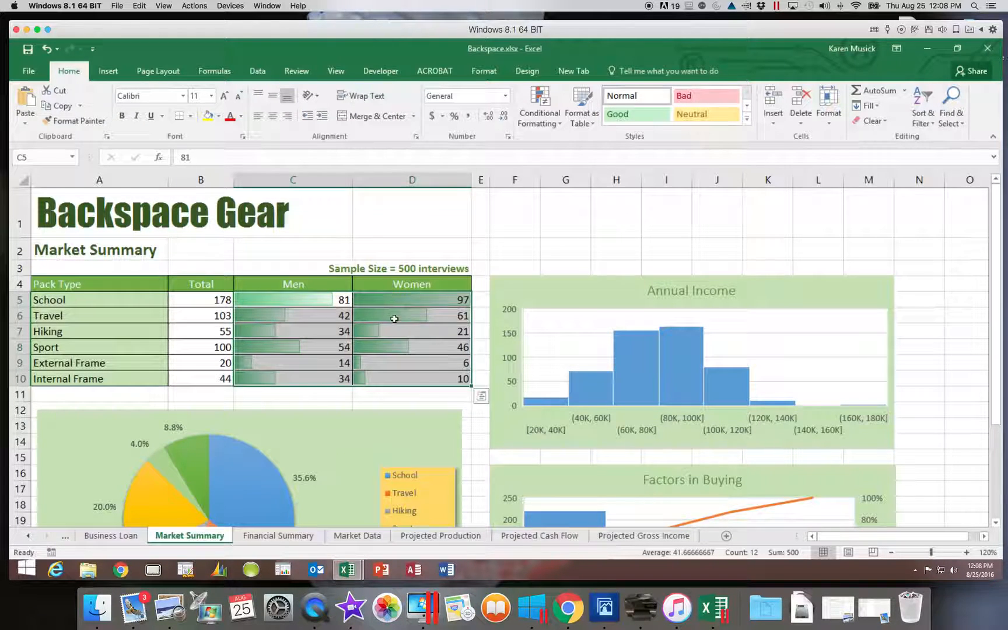
Step: Highlight cells in C5:D10 greater than 51.5 with Light Red Fill with Dark Red Text
{"action": "left_click", "coordinate": [547, 123]}
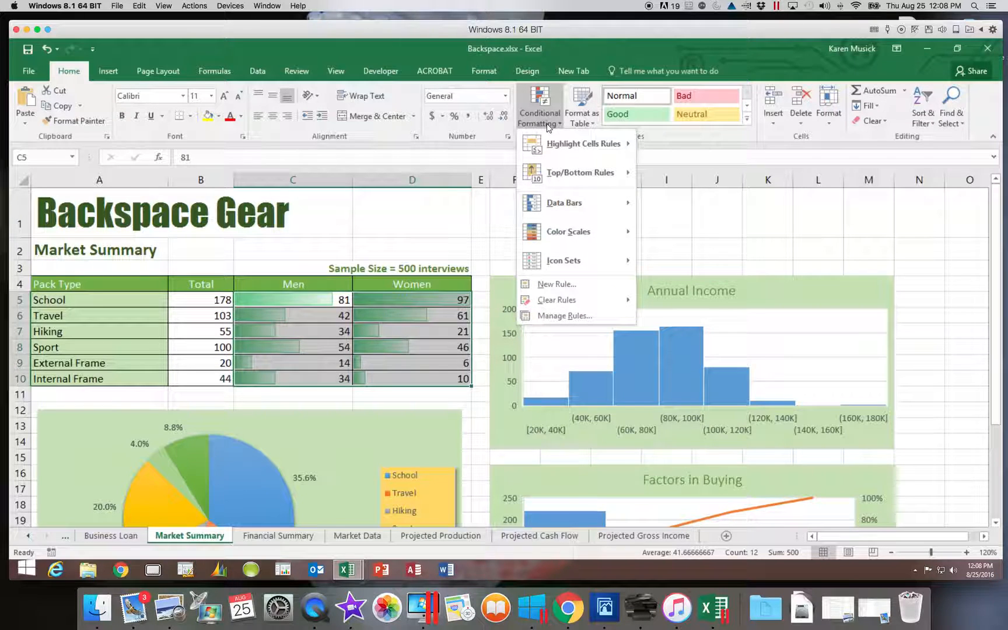
{"action": "mouse_move", "coordinate": [551, 149]}
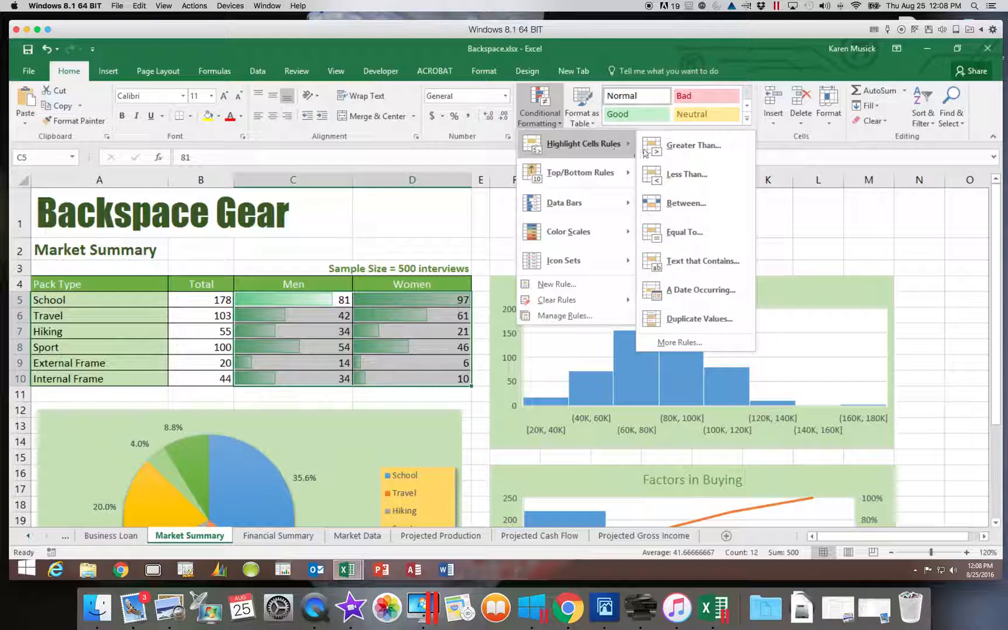
{"action": "left_click", "coordinate": [665, 153]}
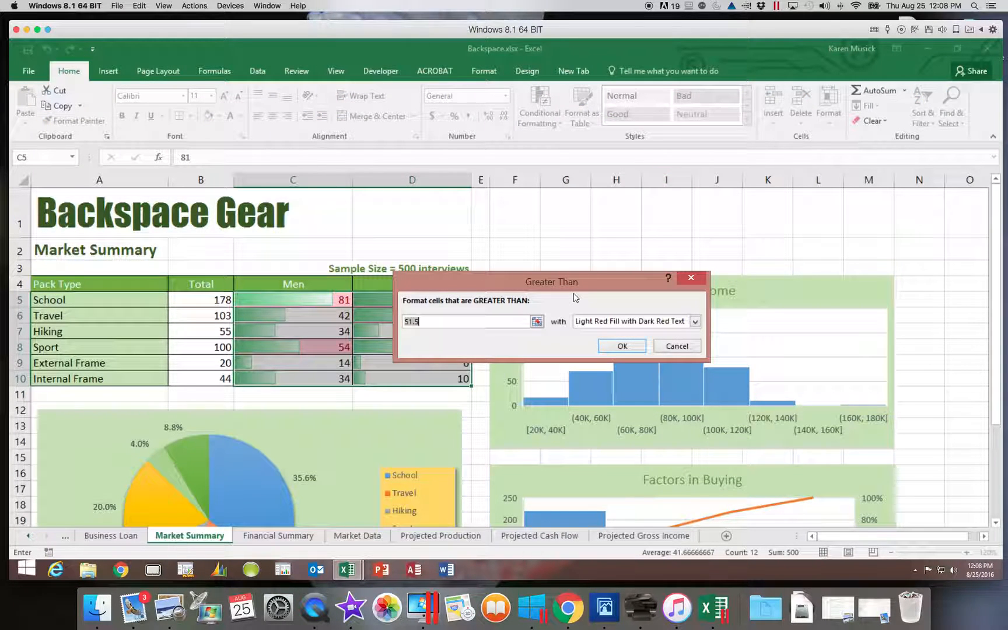
{"action": "left_click", "coordinate": [622, 347]}
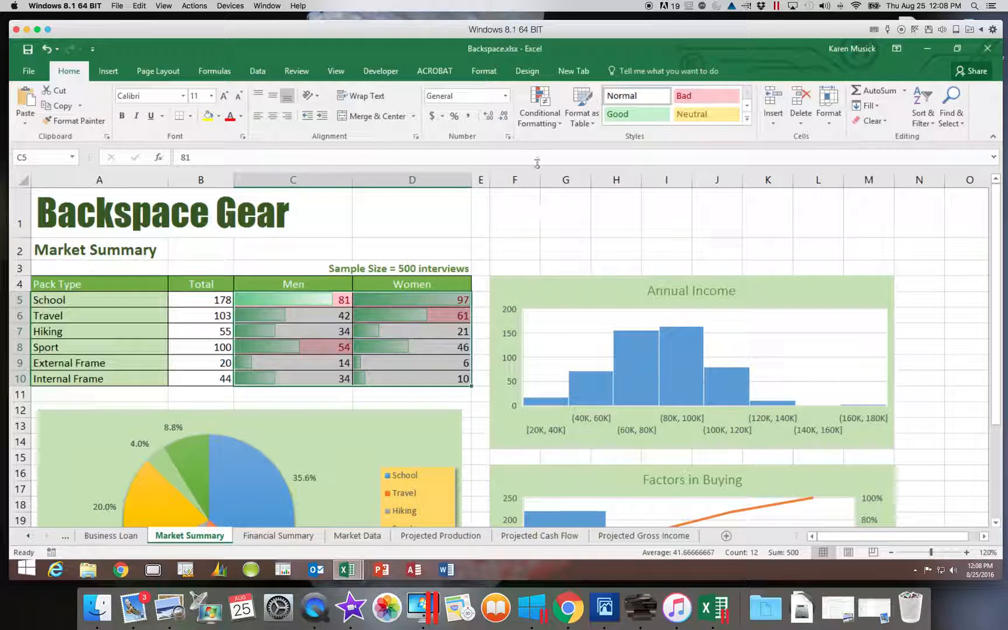
Step: Delete the Cell Value > 51.5 rule for C5:D10 in the Conditional Formatting Rules Manager
{"action": "left_click", "coordinate": [540, 116]}
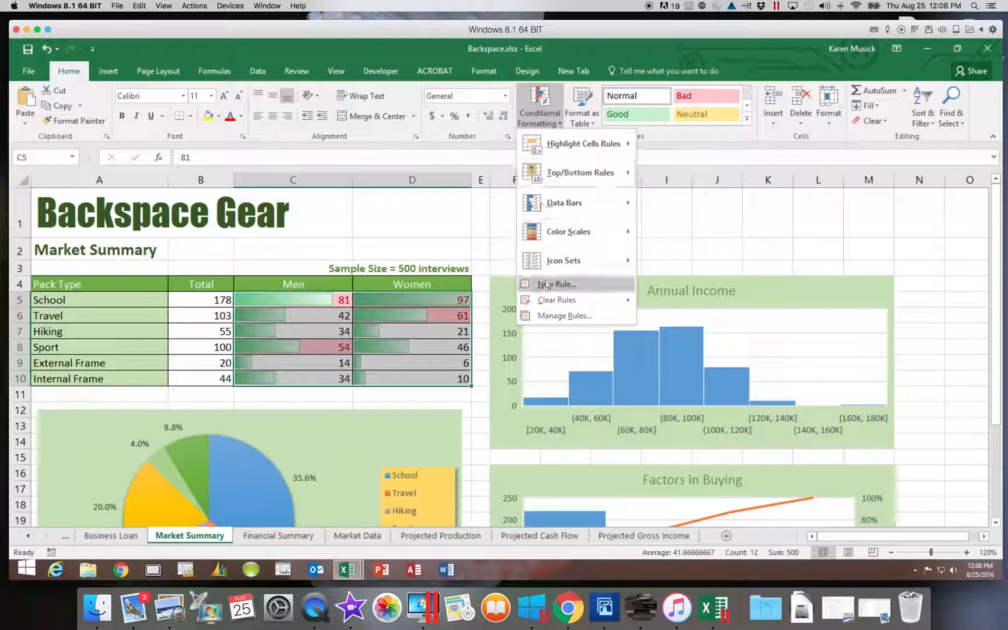
{"action": "left_click", "coordinate": [550, 316]}
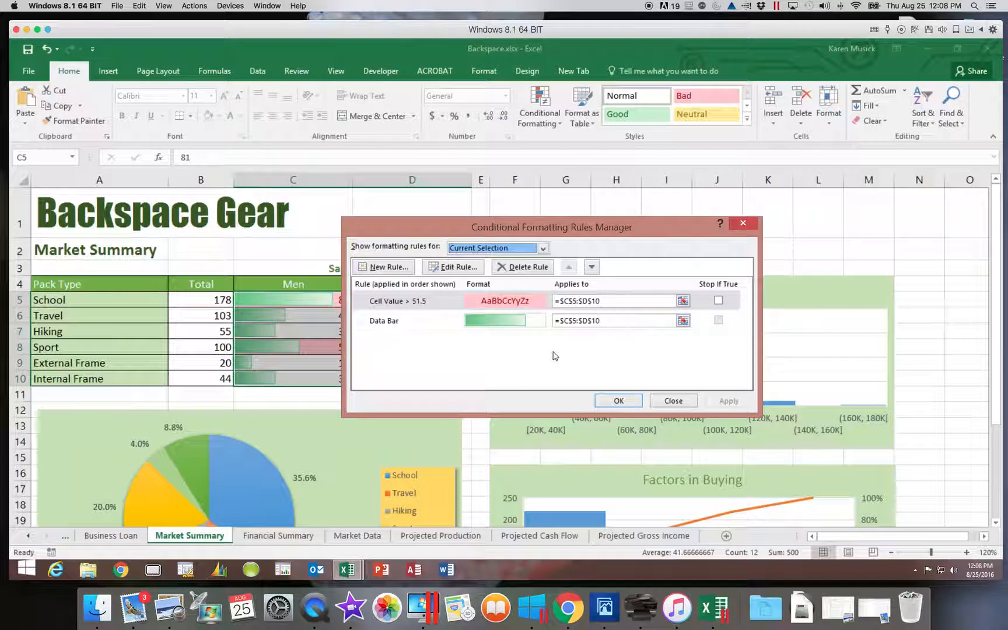
{"action": "left_click_drag", "start_coordinate": [572, 230], "coordinate": [720, 220]}
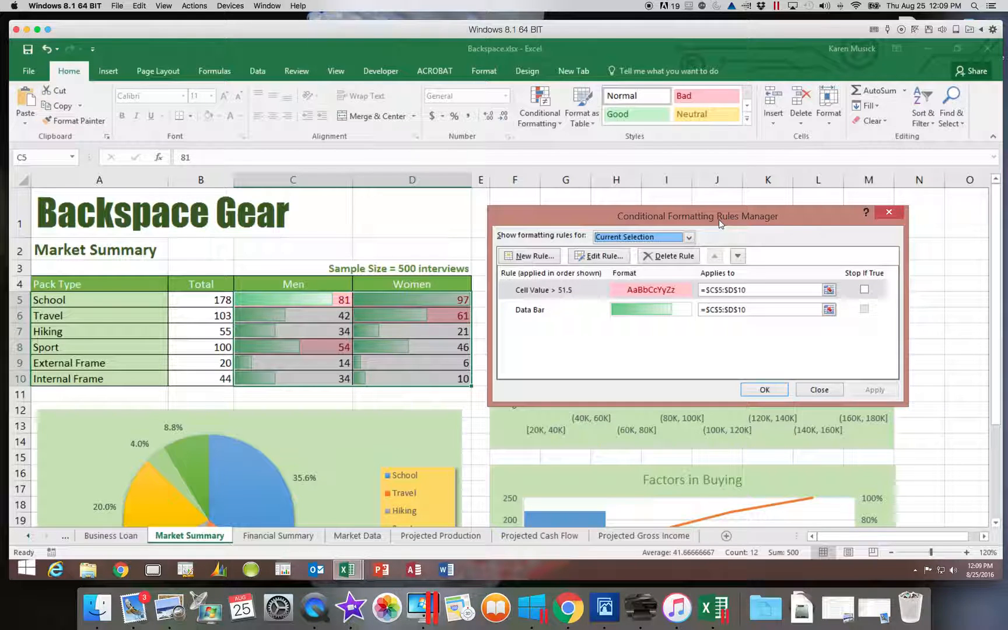
{"action": "left_click", "coordinate": [540, 293]}
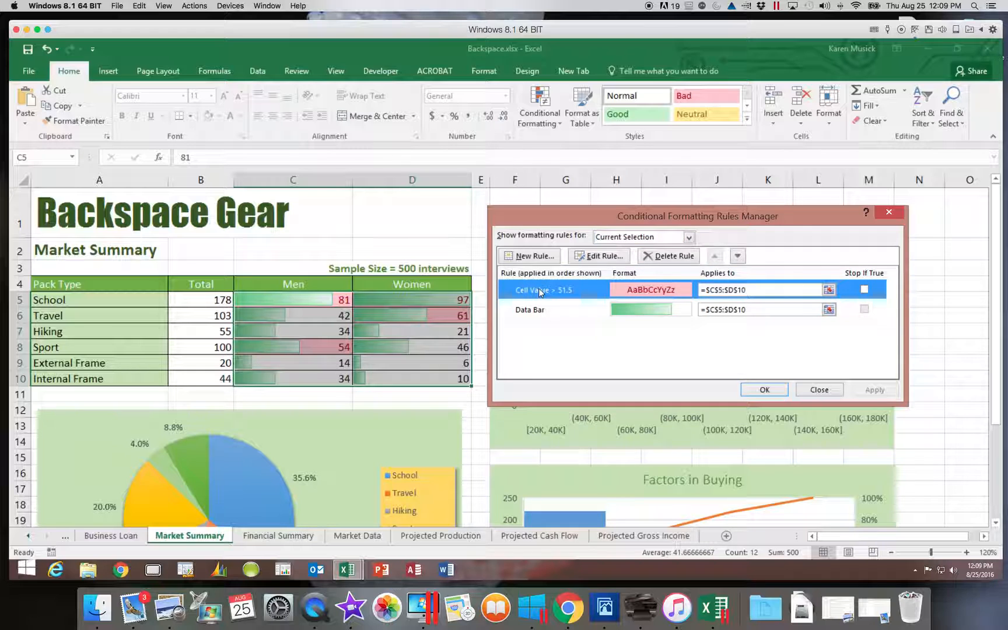
{"action": "left_click", "coordinate": [665, 256]}
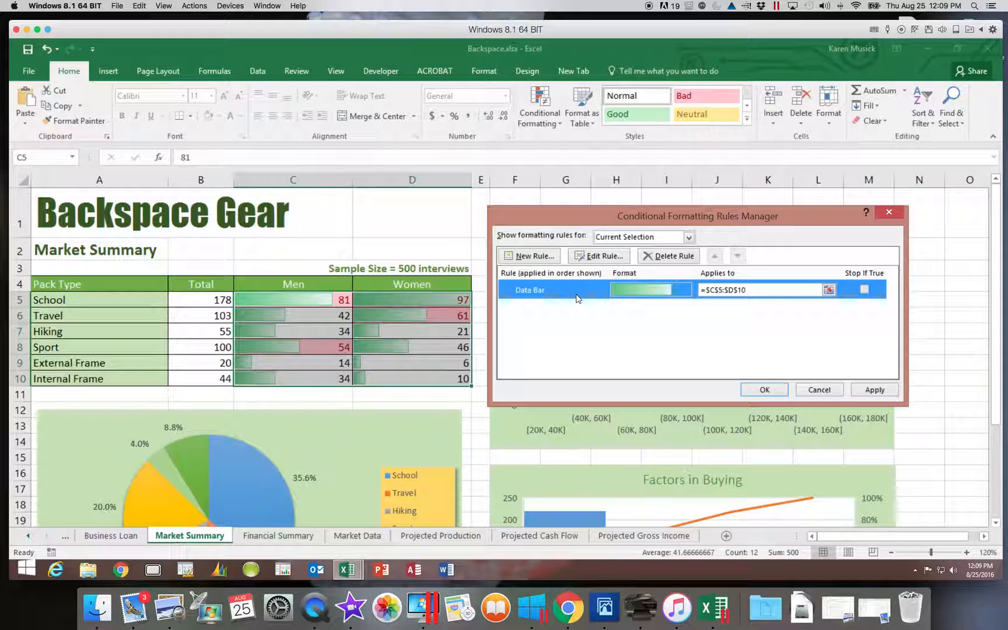
Step: Edit the data bar rule to use a Number maximum of 120, apply it to C5:D10, and deselect the range
{"action": "left_click", "coordinate": [604, 257]}
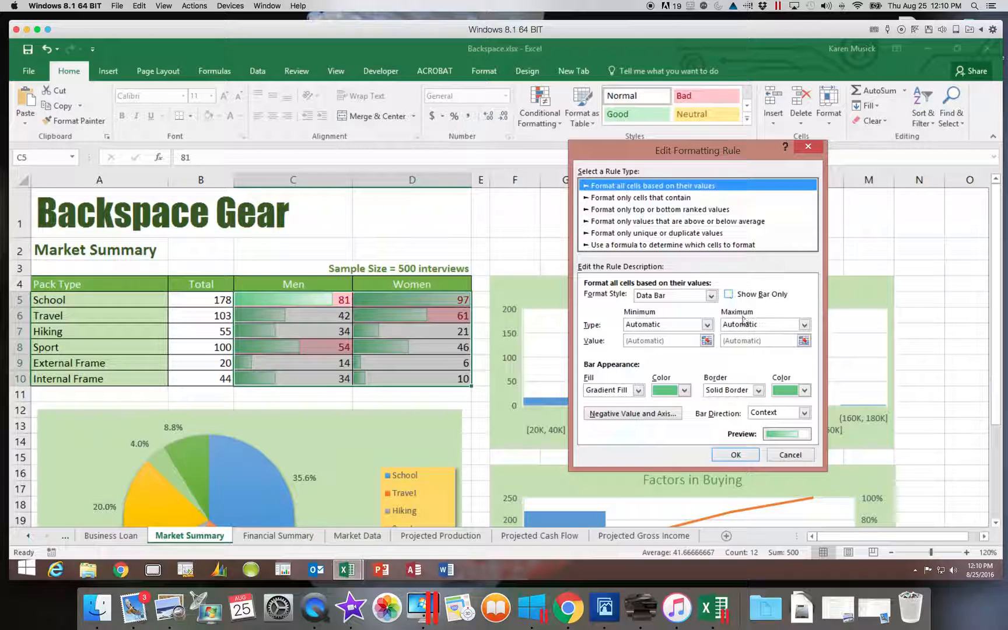
{"action": "left_click", "coordinate": [805, 325]}
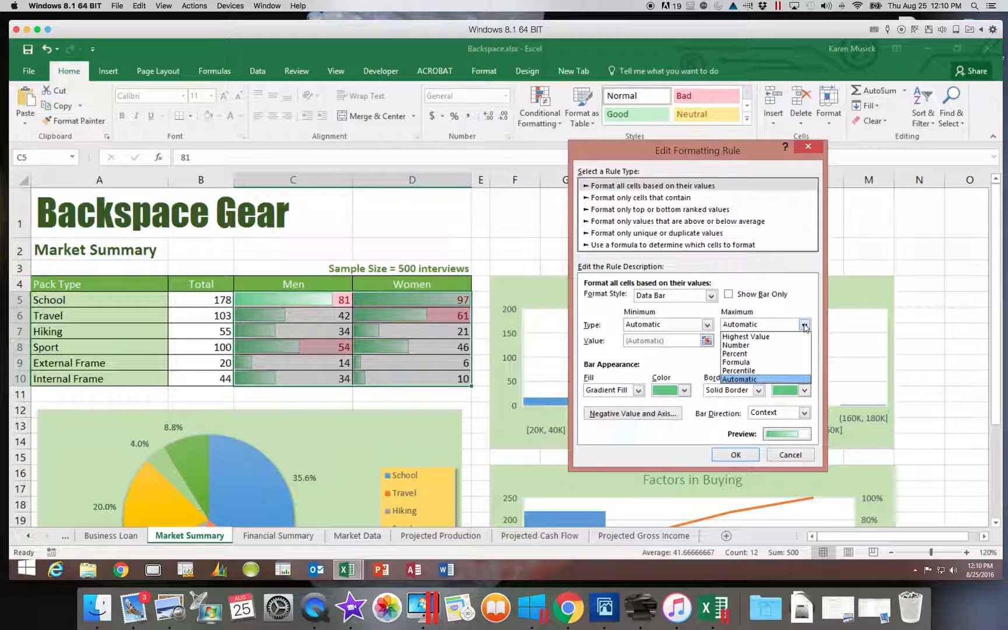
{"action": "left_click", "coordinate": [741, 345]}
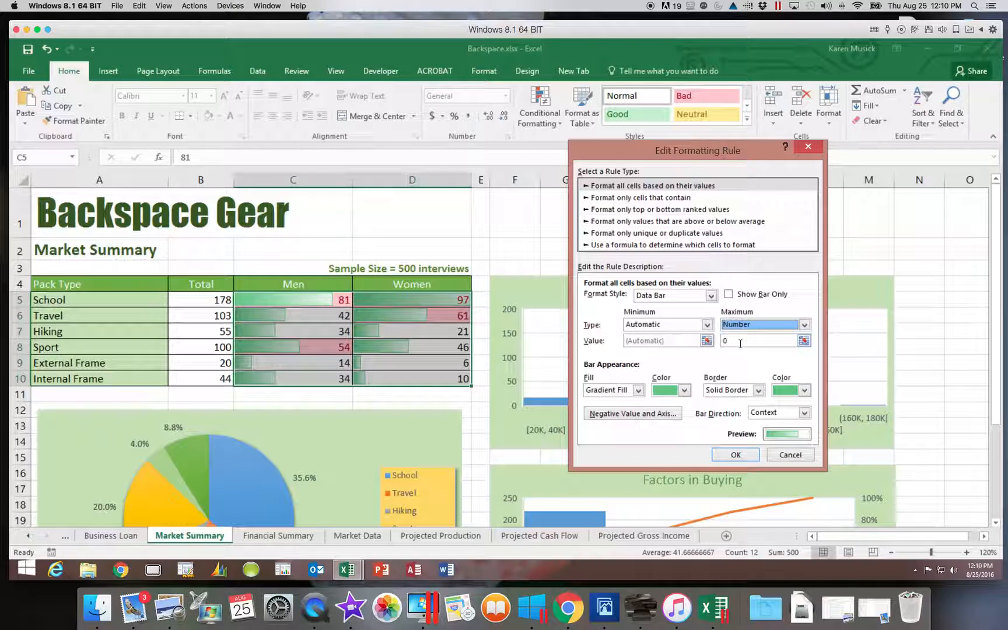
{"action": "left_click", "coordinate": [722, 342]}
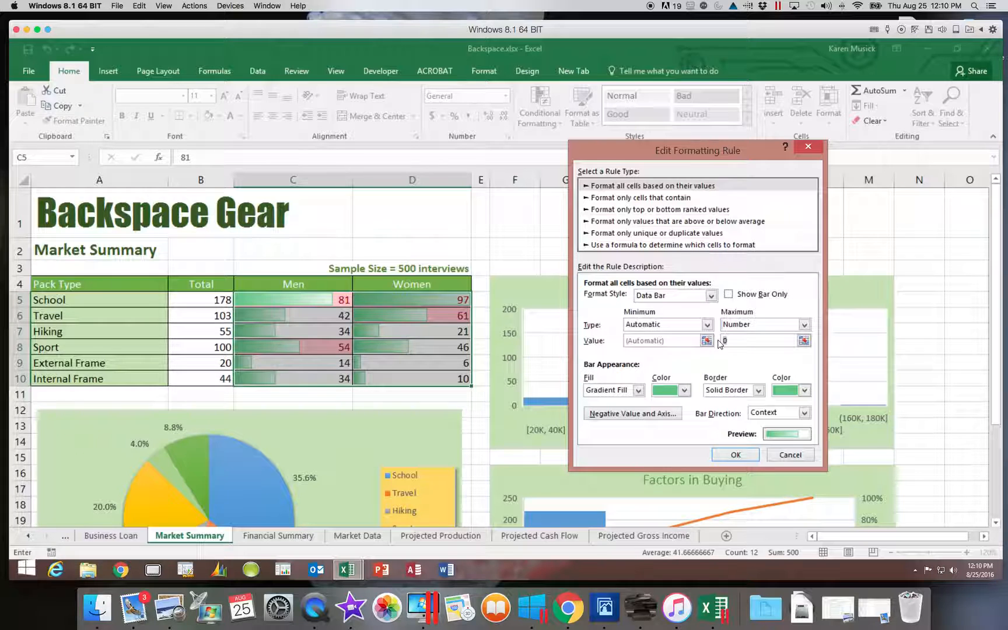
{"action": "type", "text": "1"}
{"action": "key", "text": "Tab"}
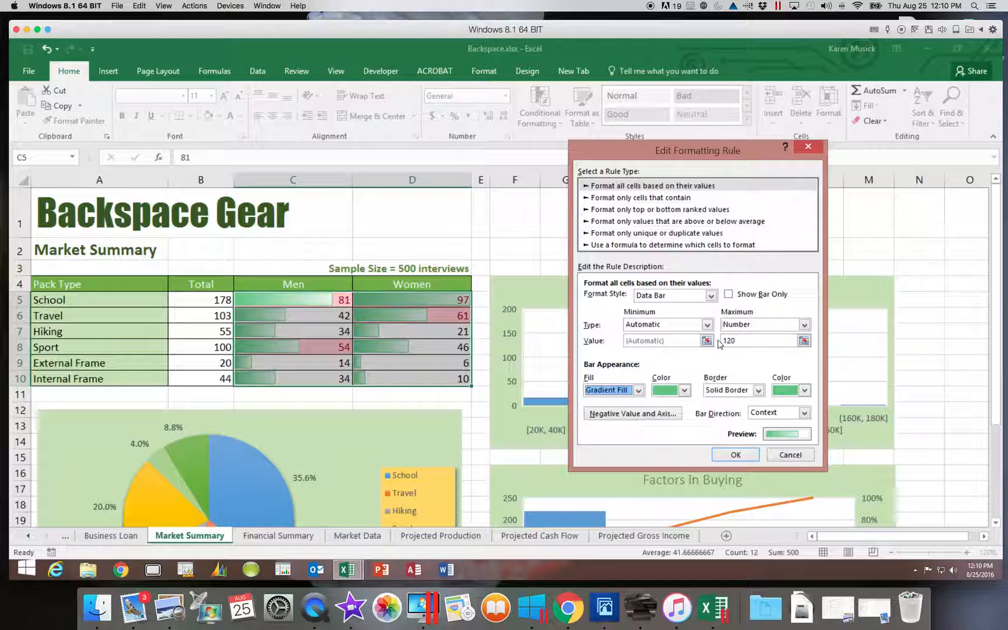
{"action": "left_click", "coordinate": [738, 455]}
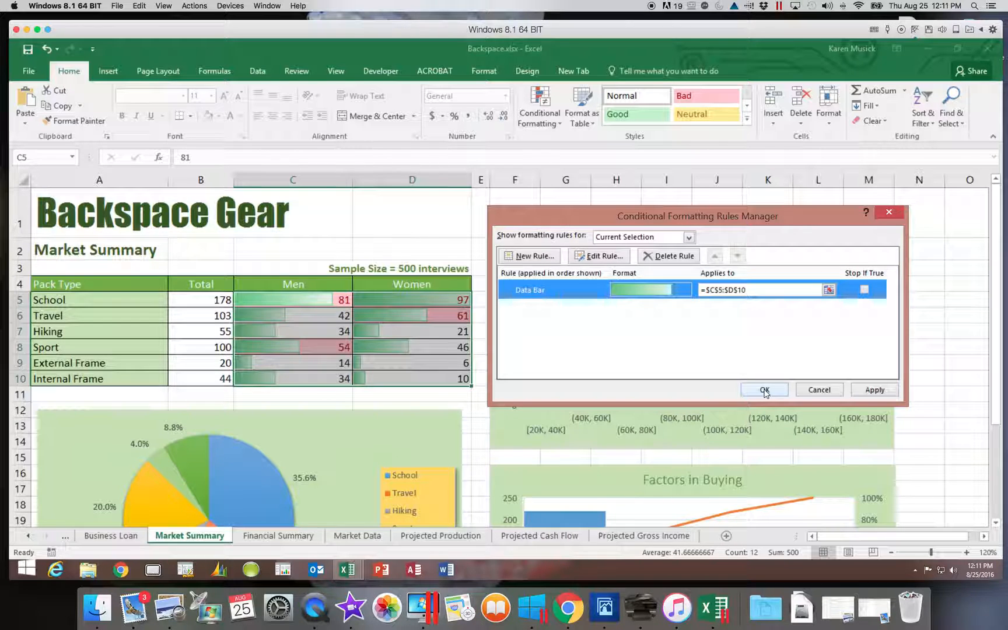
{"action": "left_click", "coordinate": [764, 391]}
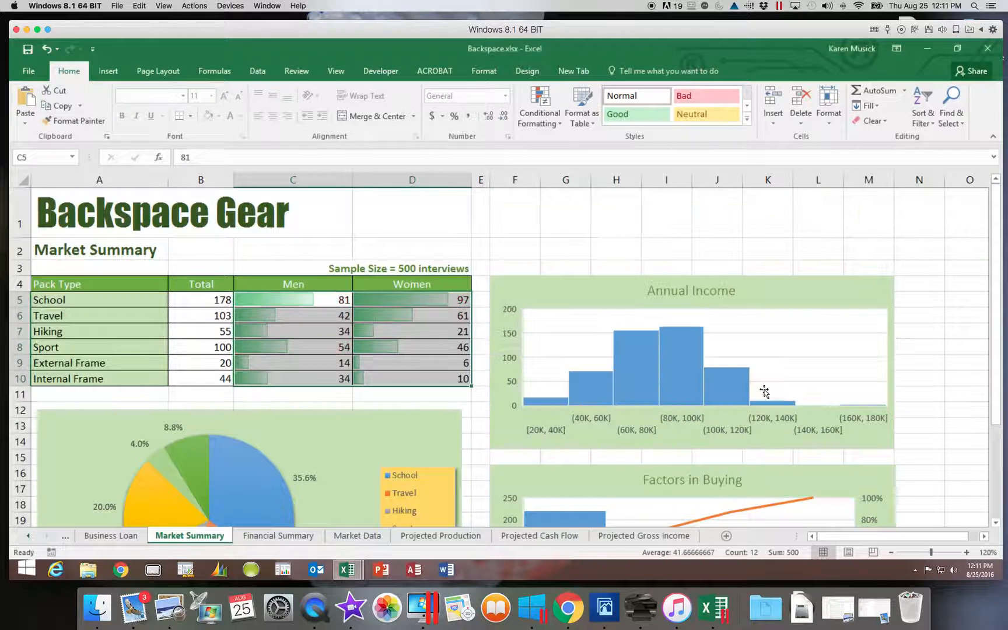
{"action": "left_click", "coordinate": [407, 225]}
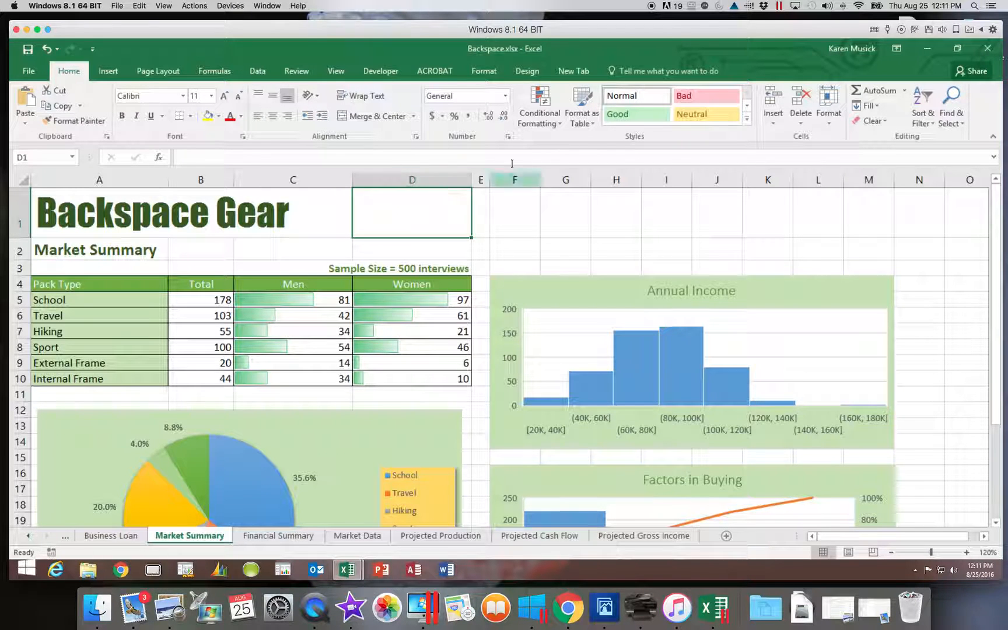
Step: Check the Conditional Formatting Rules Manager for rules on the empty cell D1
{"action": "left_click", "coordinate": [542, 124]}
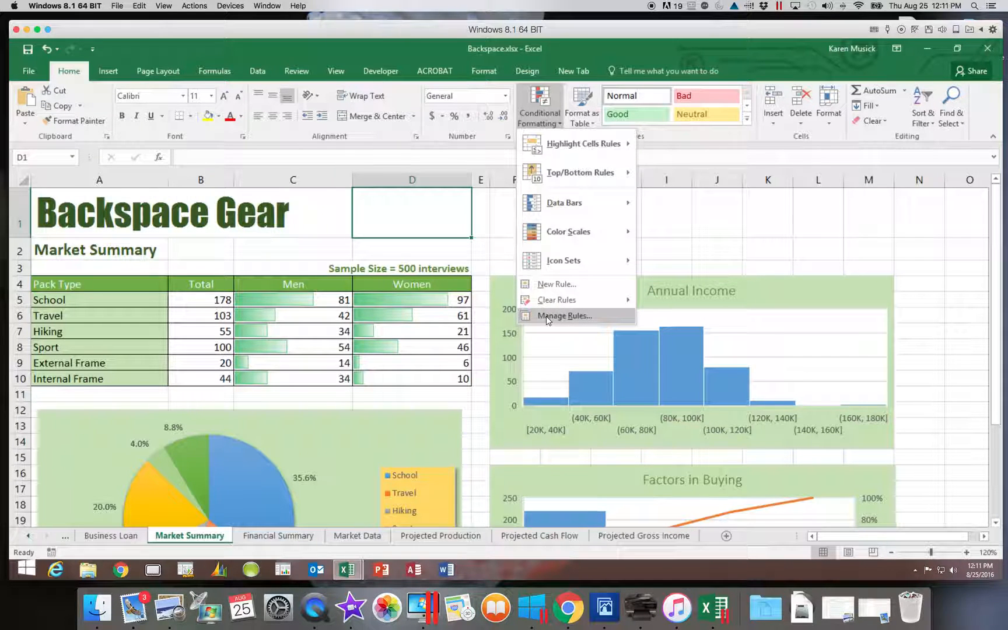
{"action": "left_click", "coordinate": [548, 317]}
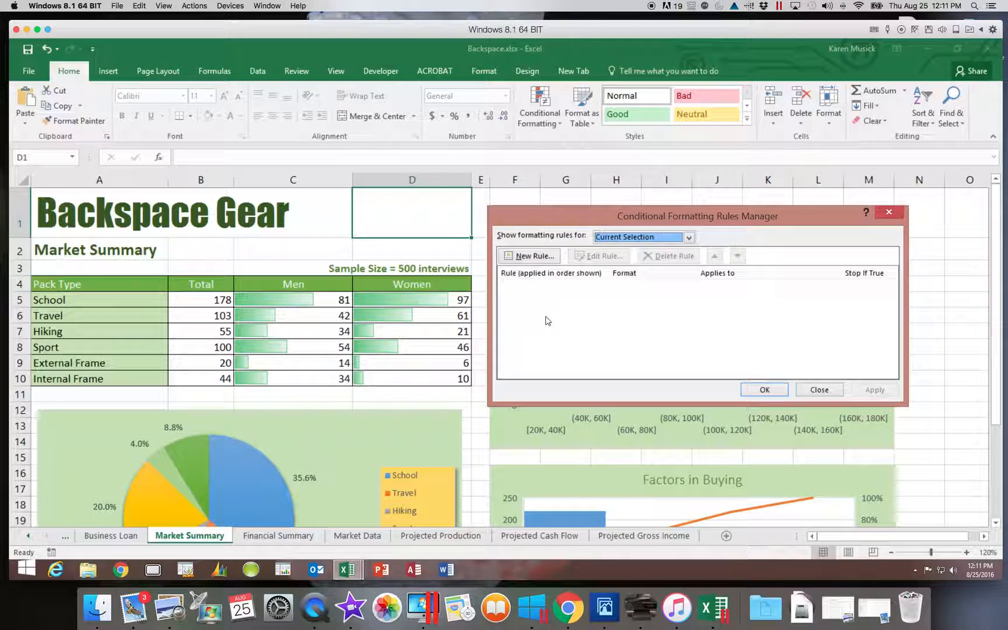
{"action": "left_click", "coordinate": [822, 388]}
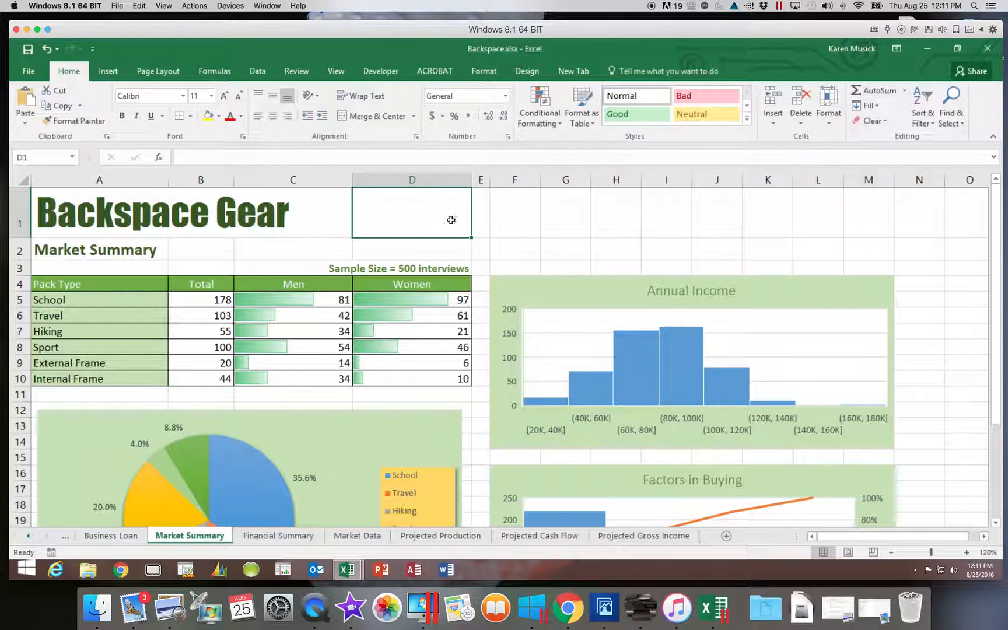
Step: Select C5:D10 and check its conditional formatting rules in the Rules Manager
{"action": "left_click_drag", "start_coordinate": [307, 304], "coordinate": [389, 379]}
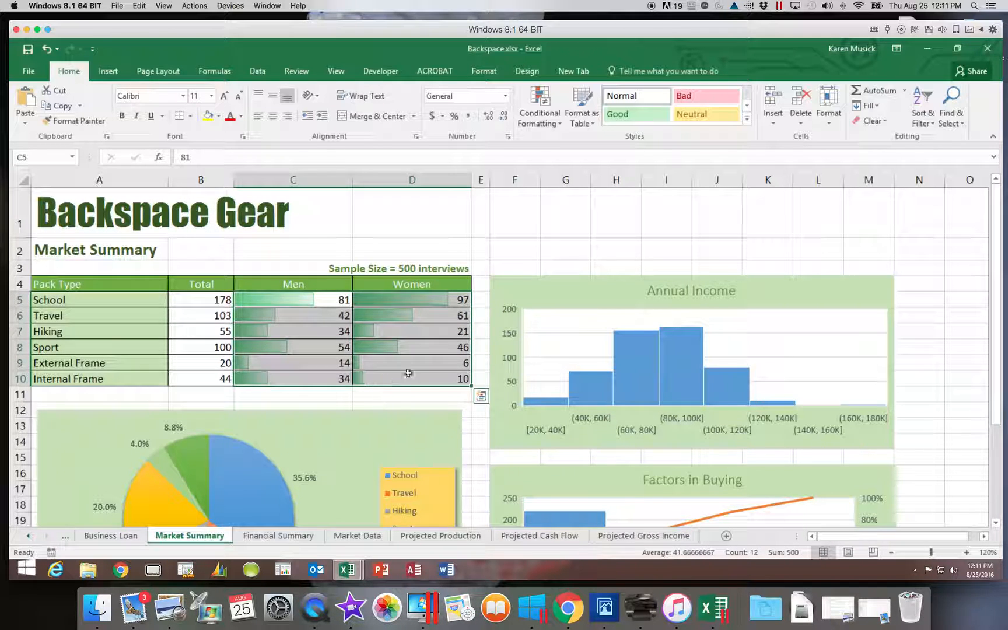
{"action": "left_click", "coordinate": [540, 114]}
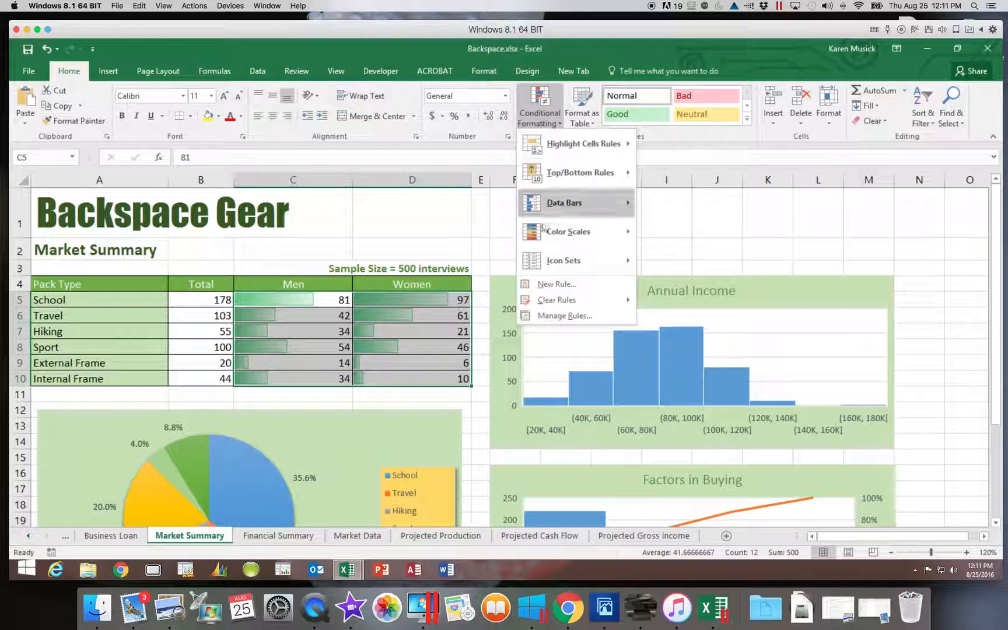
{"action": "left_click", "coordinate": [557, 316]}
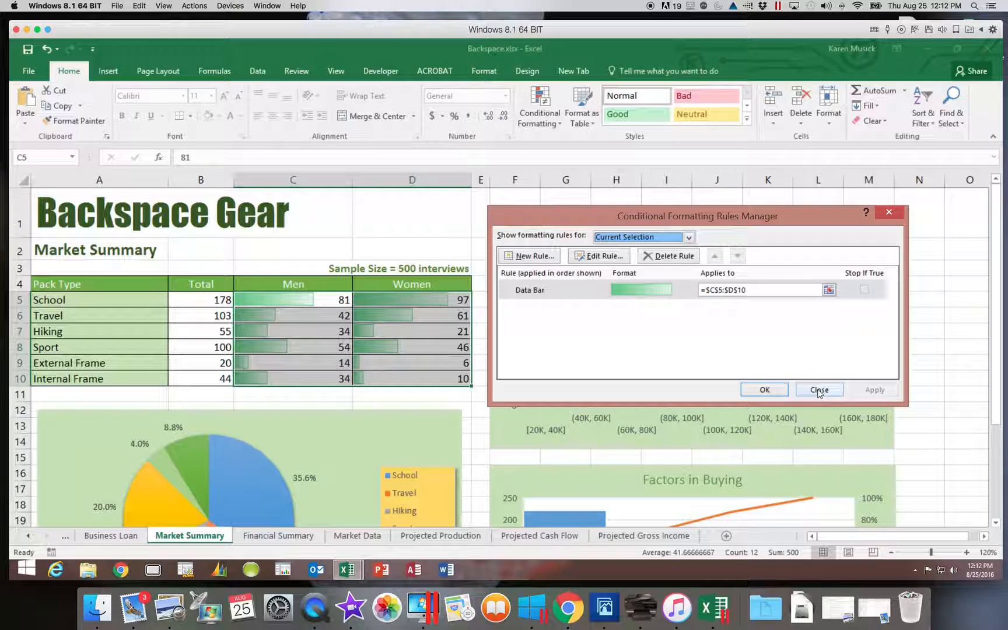
{"action": "left_click", "coordinate": [757, 394]}
{"action": "mouse_move", "coordinate": [749, 395]}
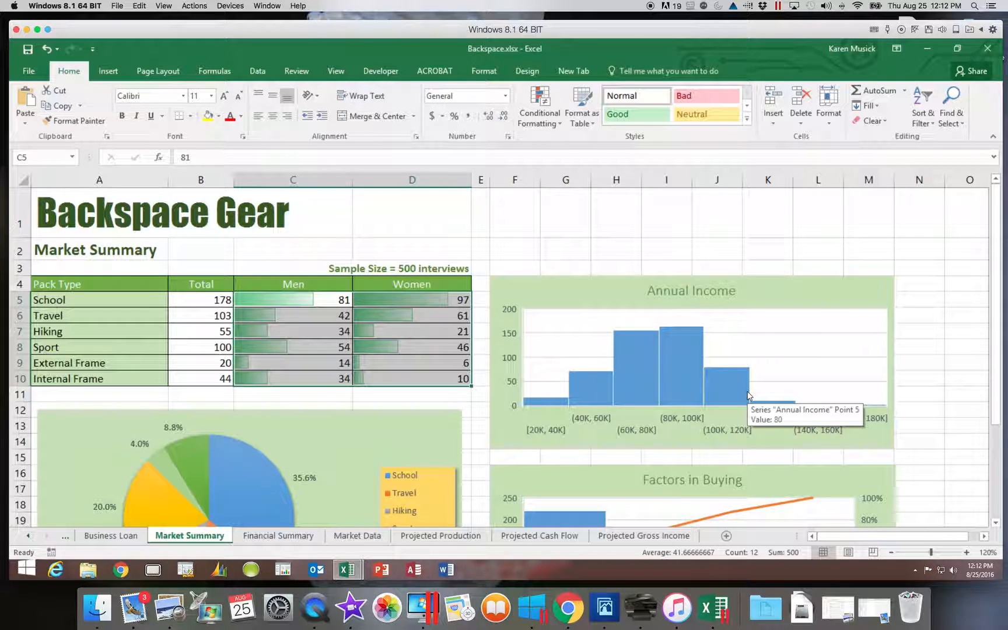